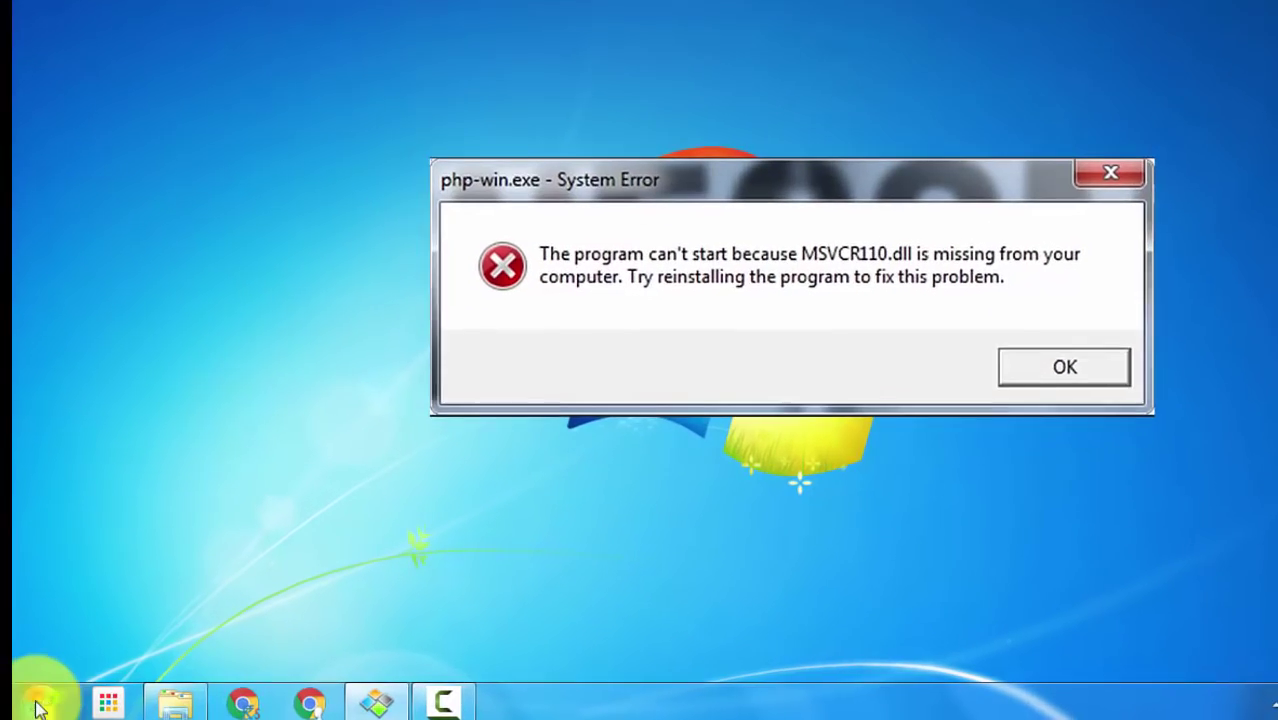
Step: Search the Start menu for cmd and run cmd.exe as administrator, approving the UAC prompt
click(25, 700)
click(75, 631)
text(cmd)
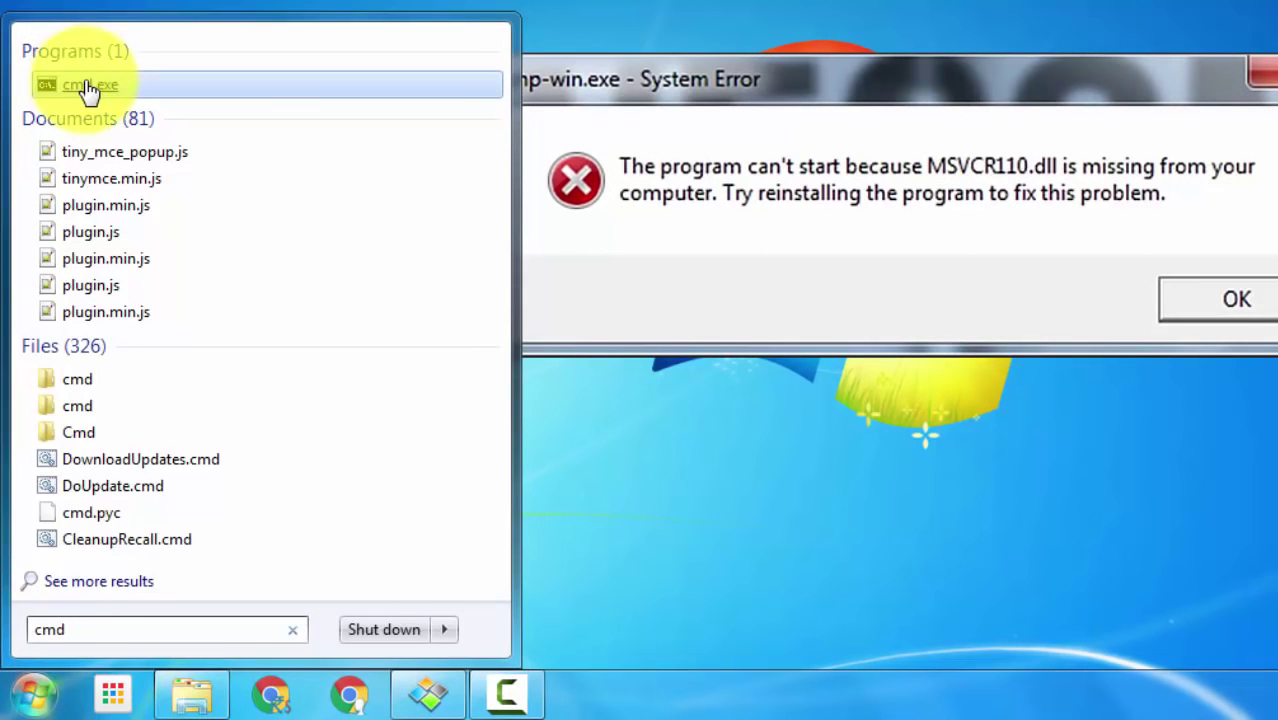
right_click(88, 88)
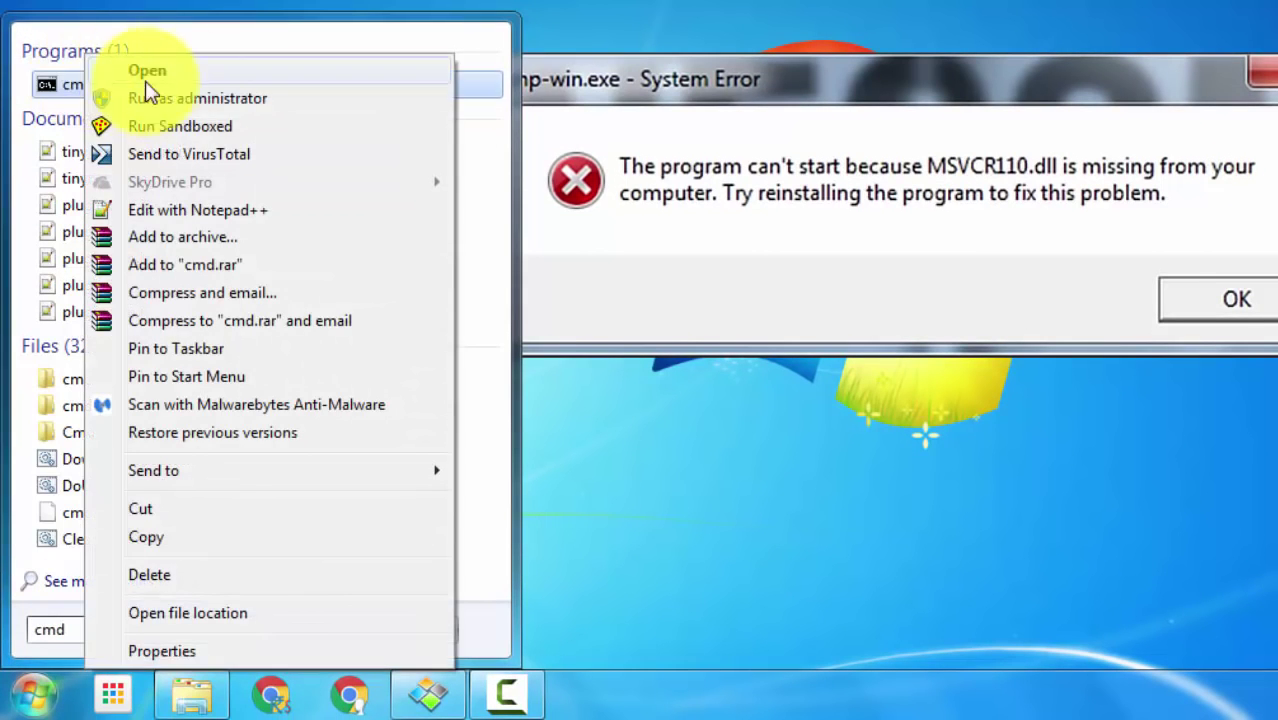
click(252, 94)
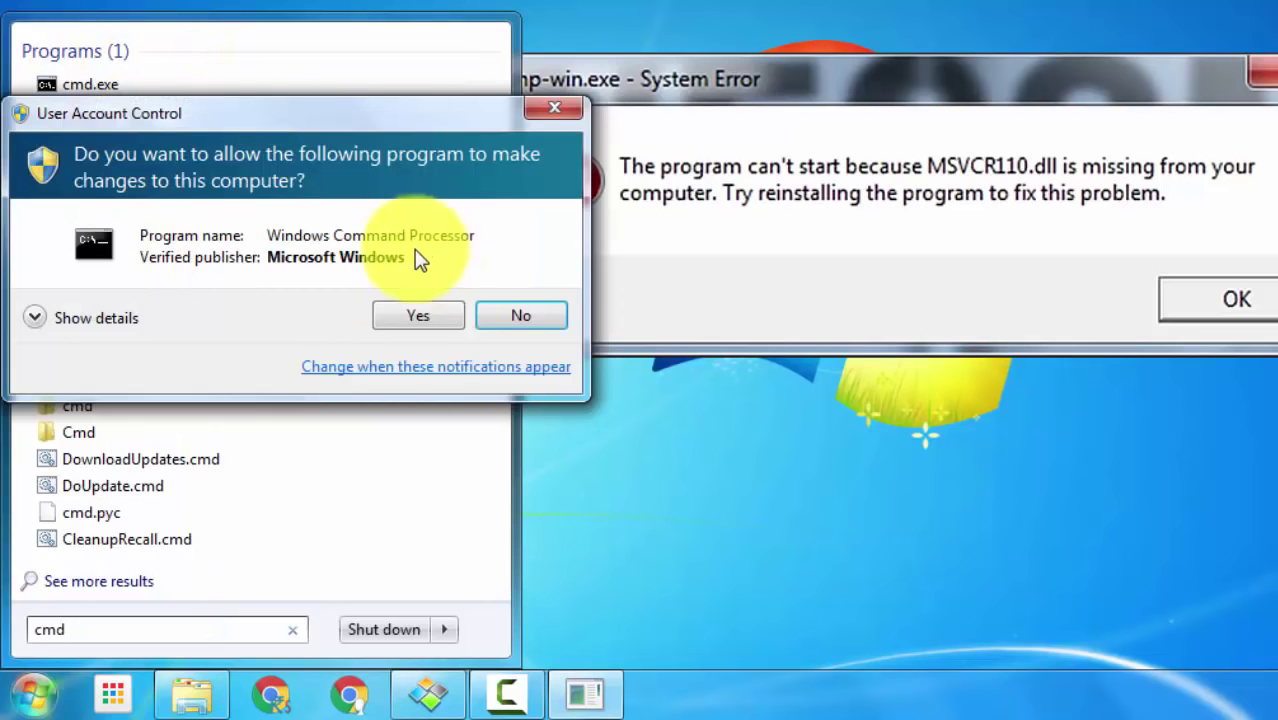
click(428, 318)
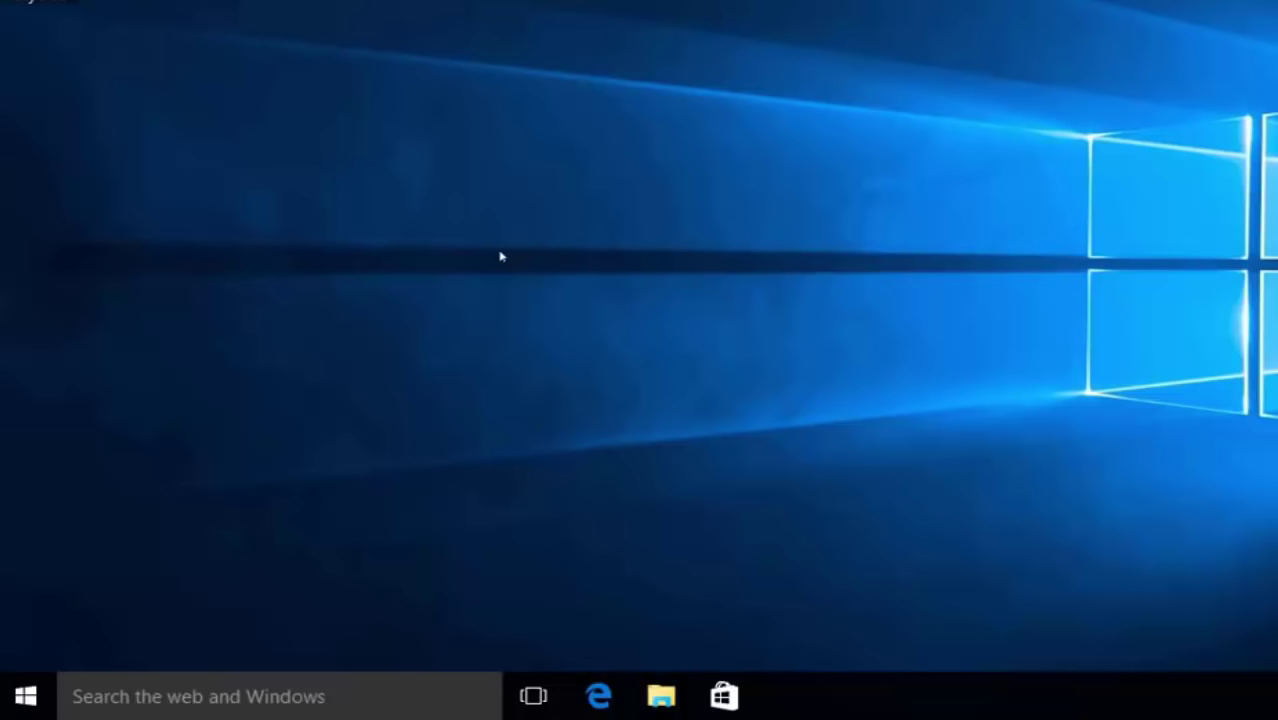
Step: Search Apps for cmd on the Windows 8 Start screen and run Command Prompt as administrator
right_click(27, 697)
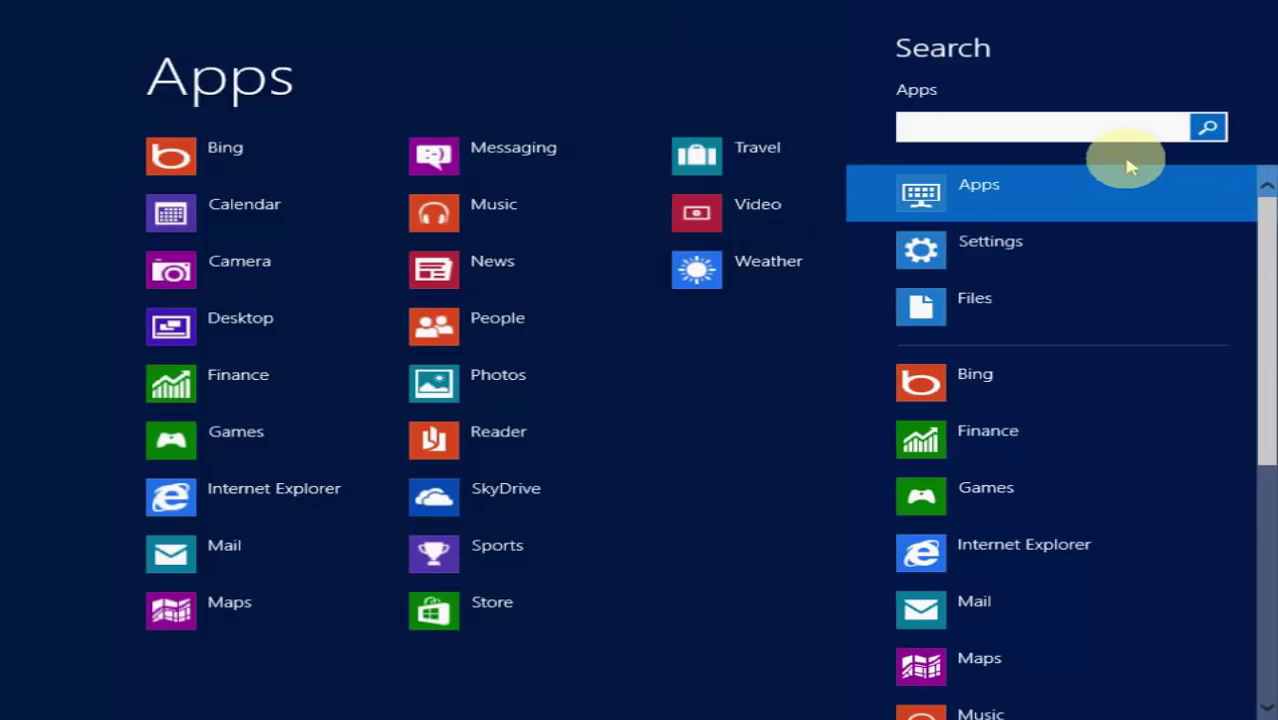
text(cmd)
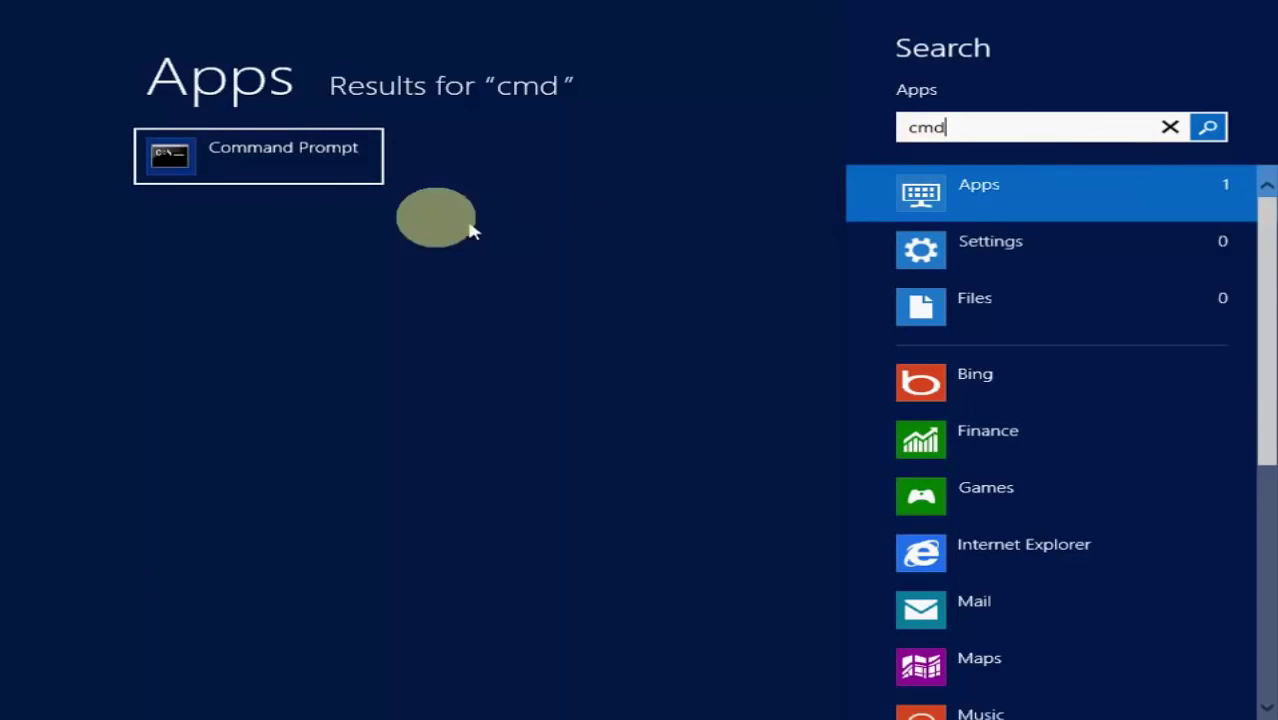
right_click(287, 162)
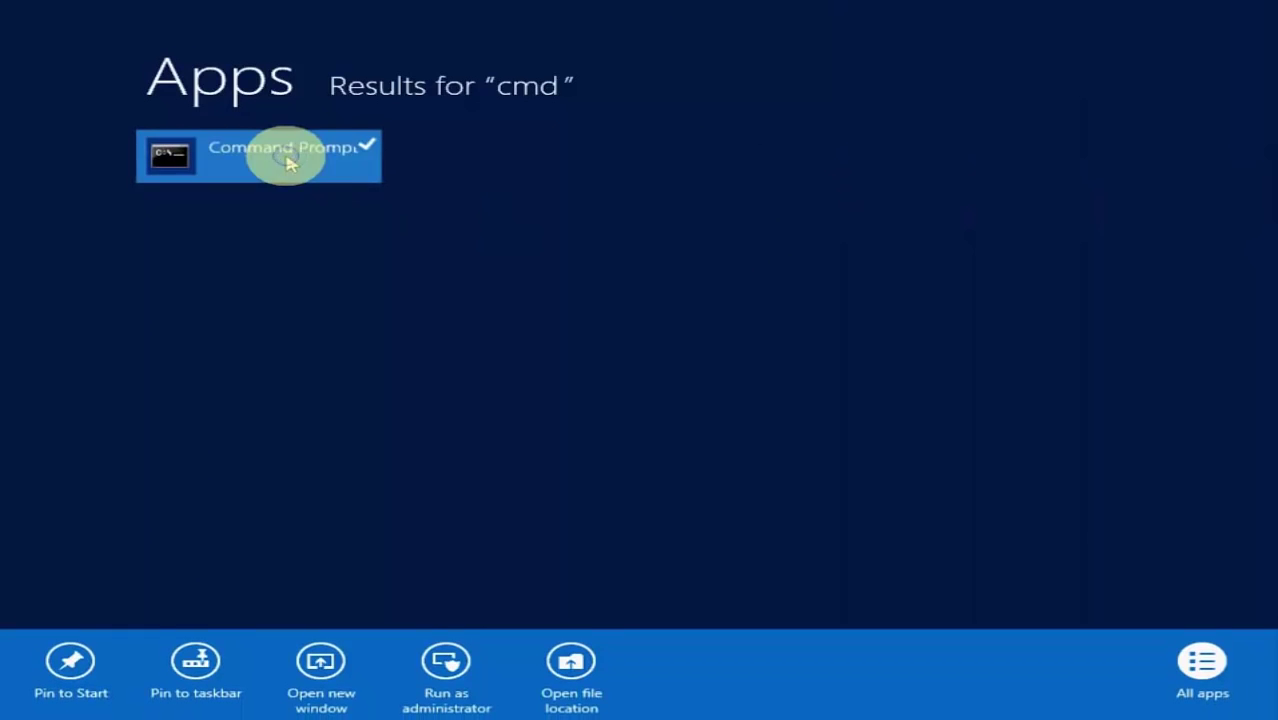
click(445, 661)
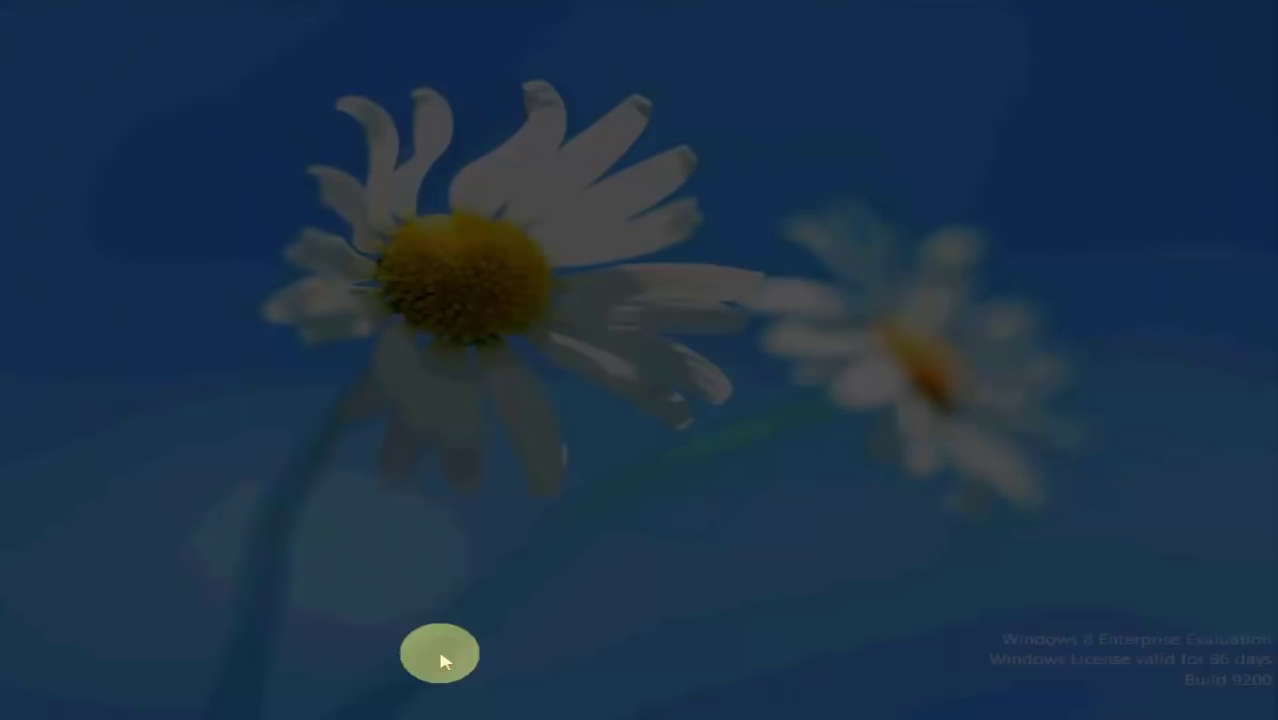
click(745, 385)
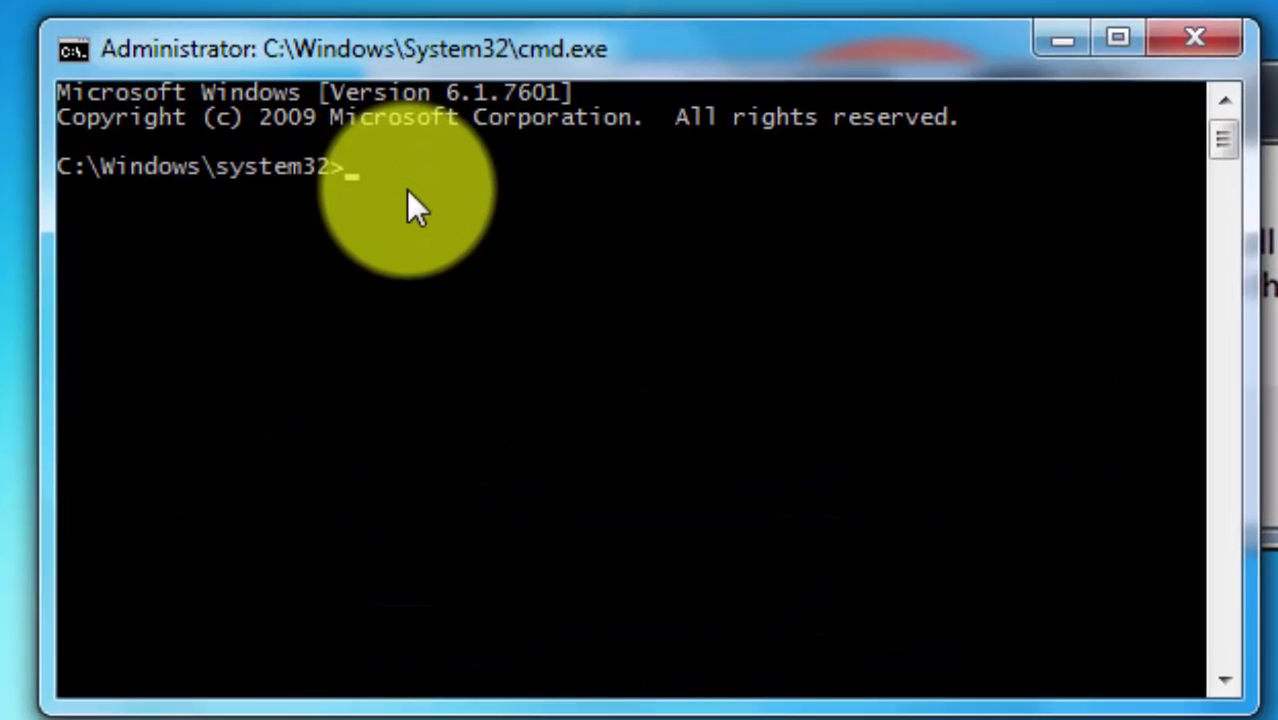
Step: Run 'wmic os get osarchitecture' to confirm the operating system is 64-bit
text(wmic os get osar)
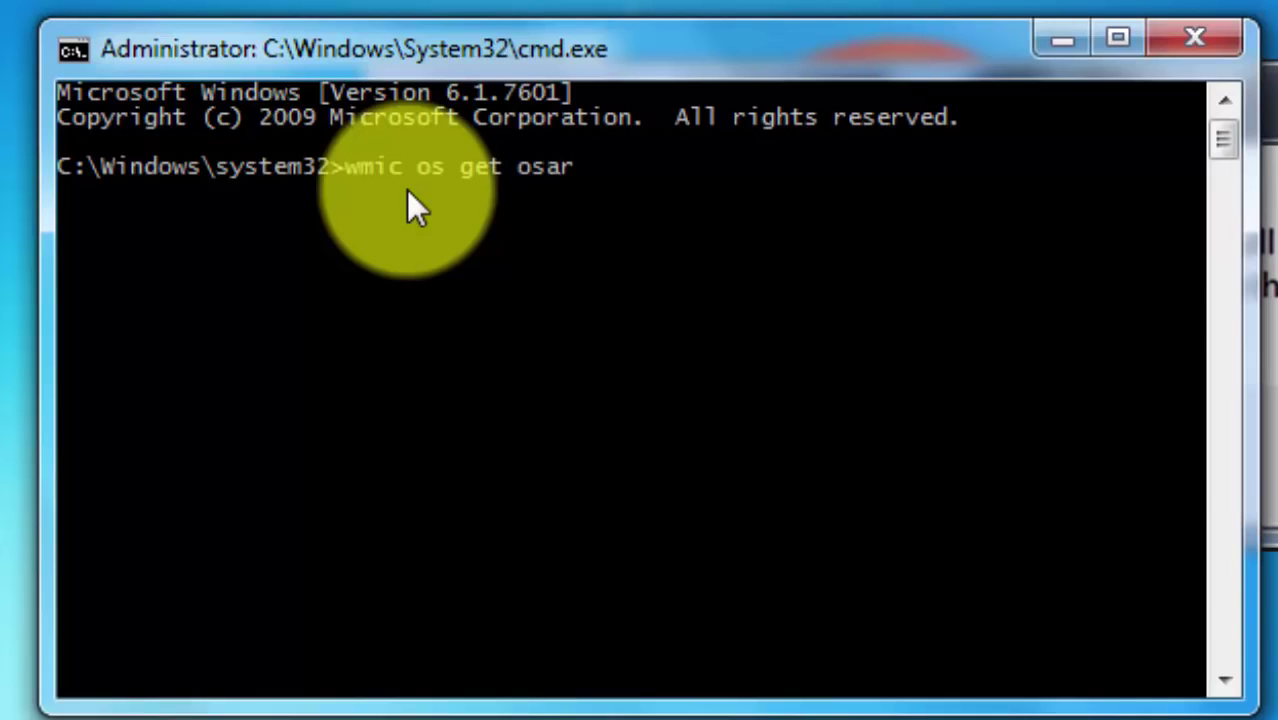
text(chitecture)
key(Return)
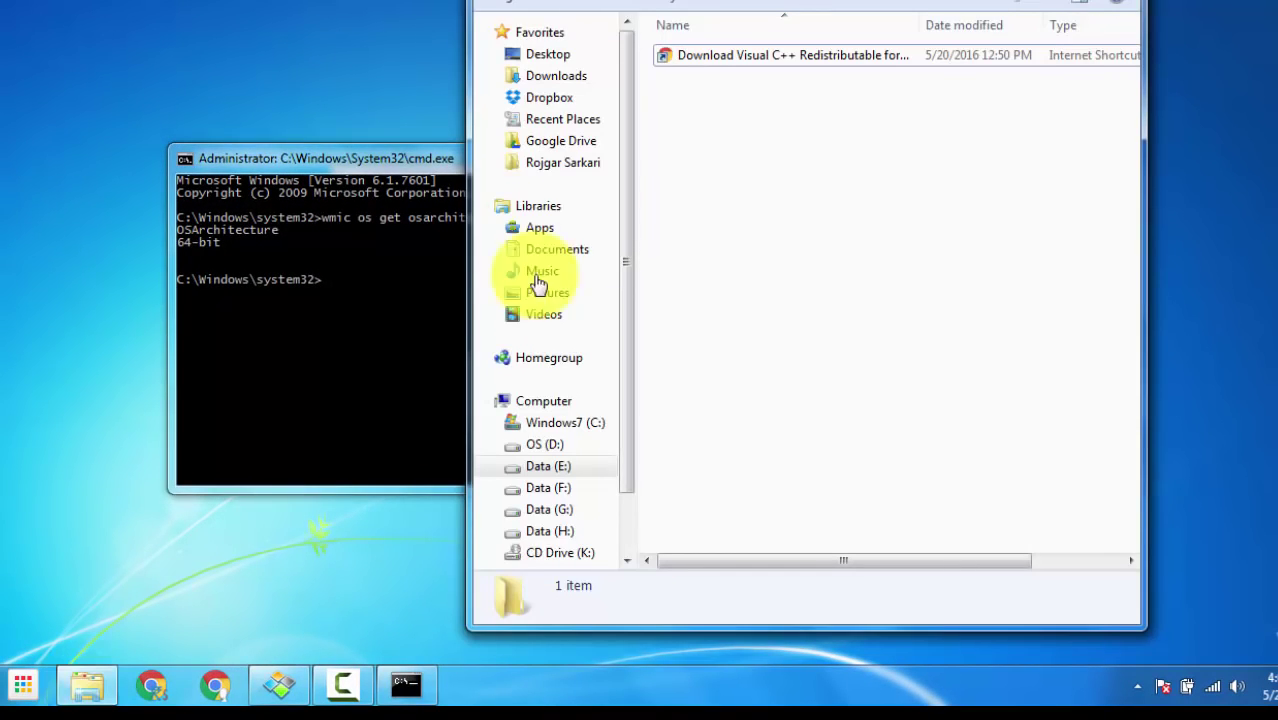
Step: Open the Visual C++ 2012 Update 4 download page and bring up its file selection list
double_click(729, 58)
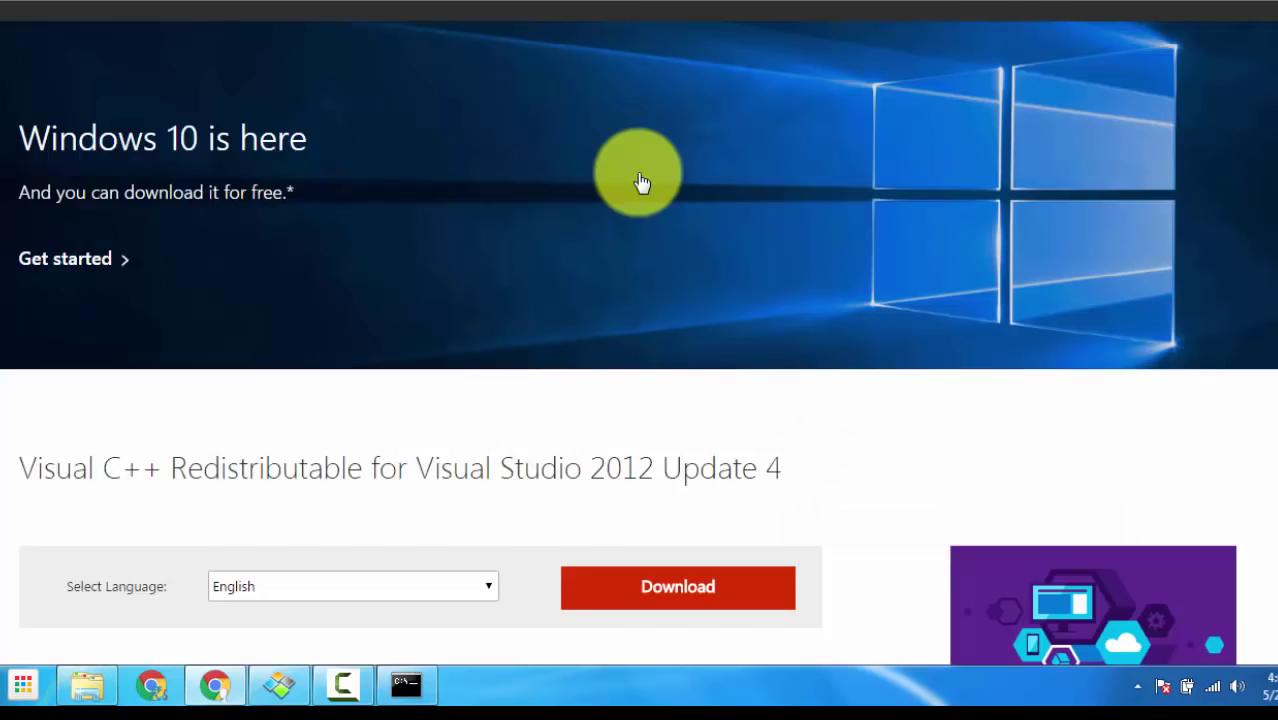
scroll(630, 178, down, 2)
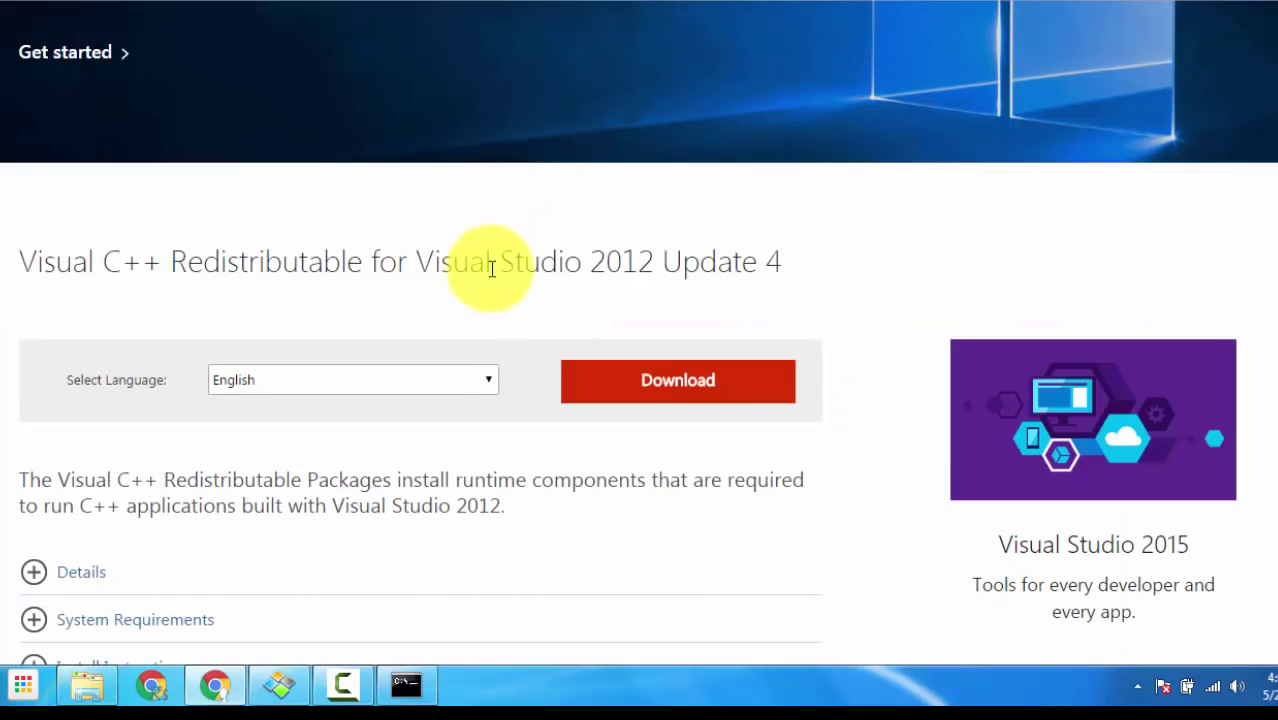
click(688, 389)
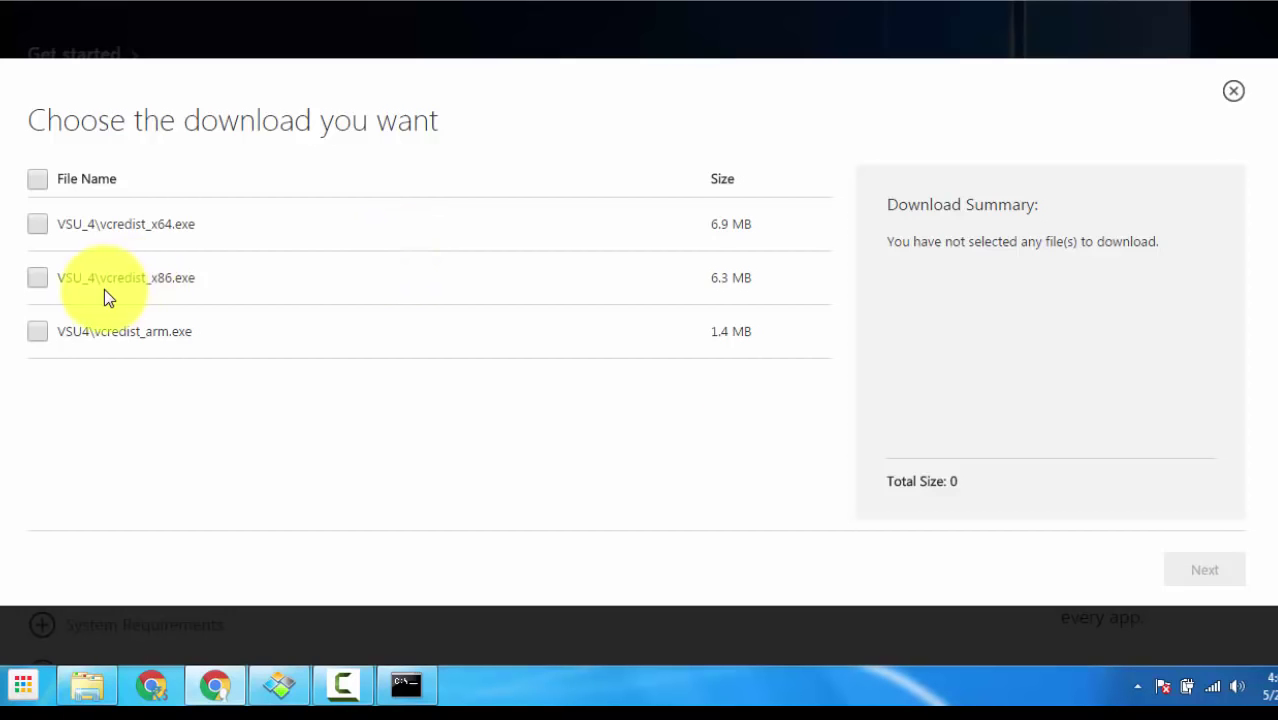
Step: Select both vcredist_x86.exe and vcredist_x64.exe and start downloading them
click(36, 279)
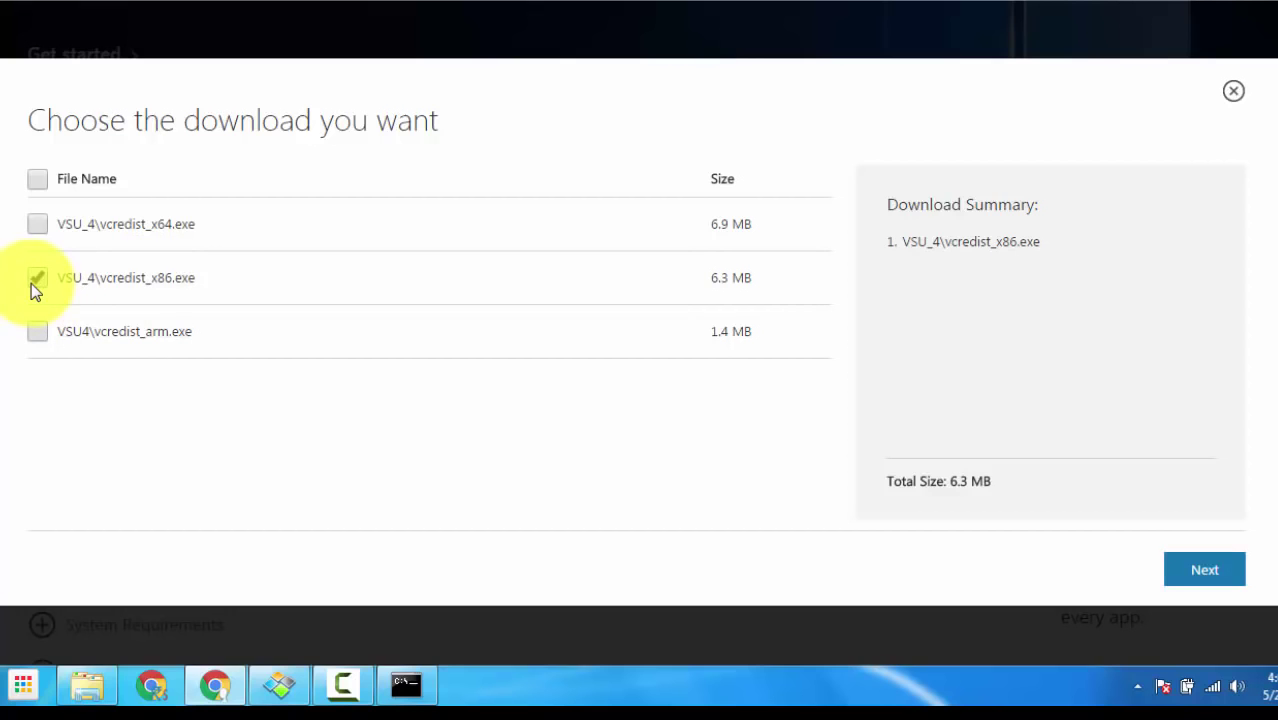
drag(151, 278, 172, 278)
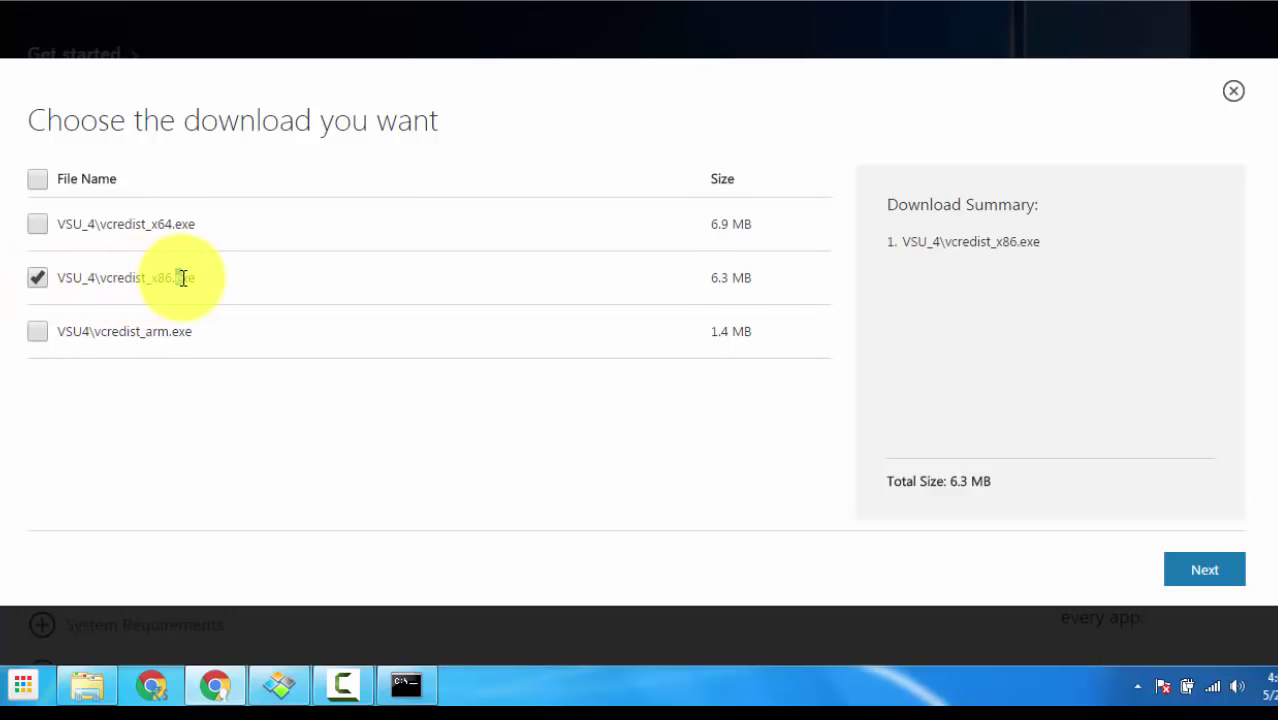
drag(172, 224, 152, 224)
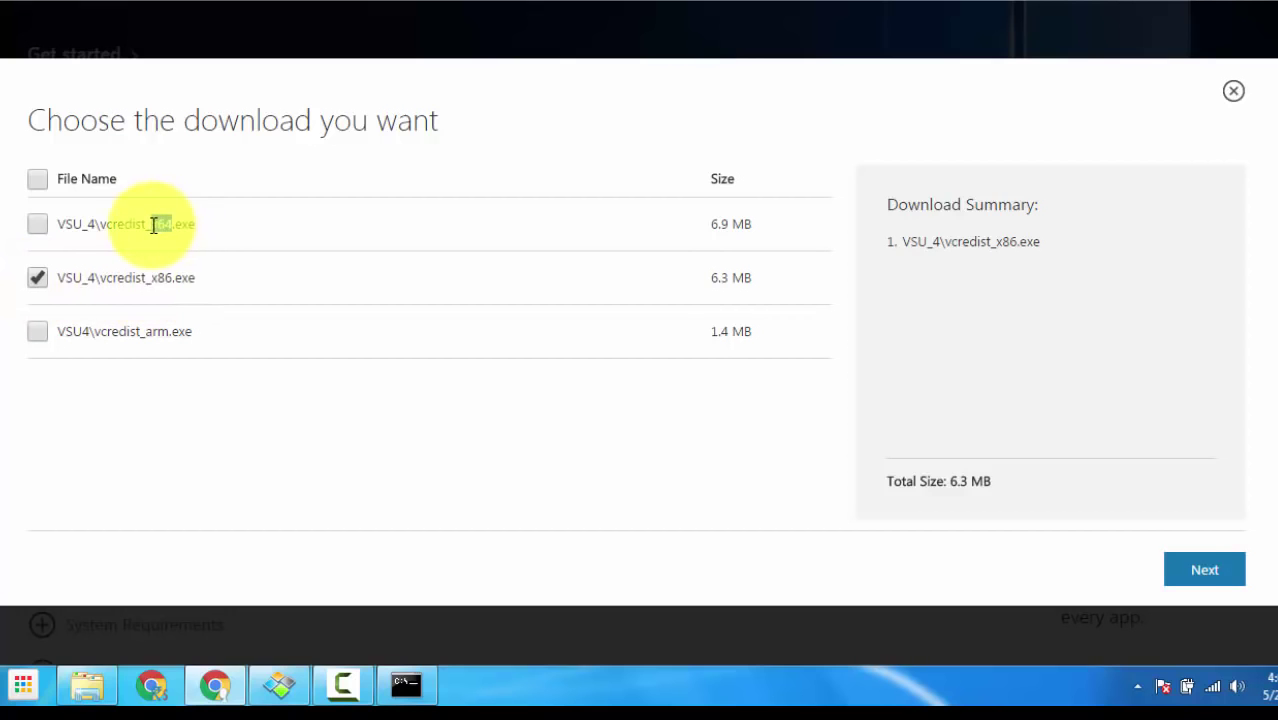
click(37, 225)
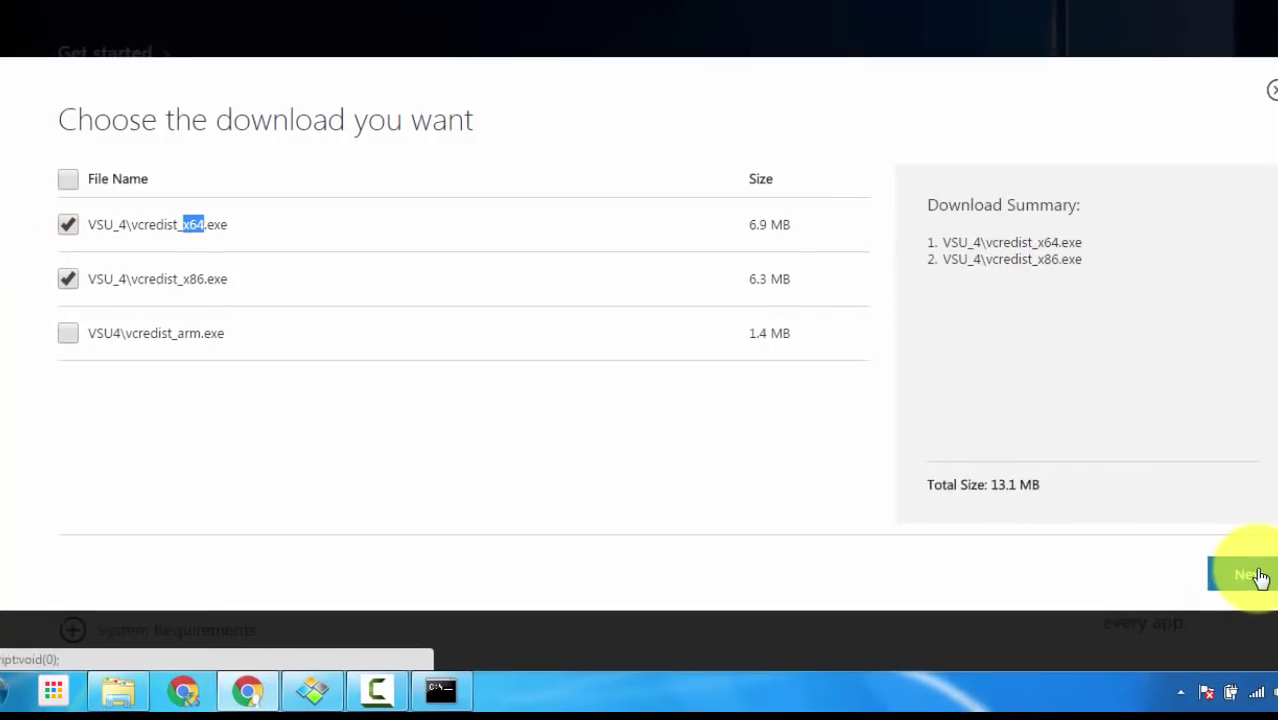
click(1260, 578)
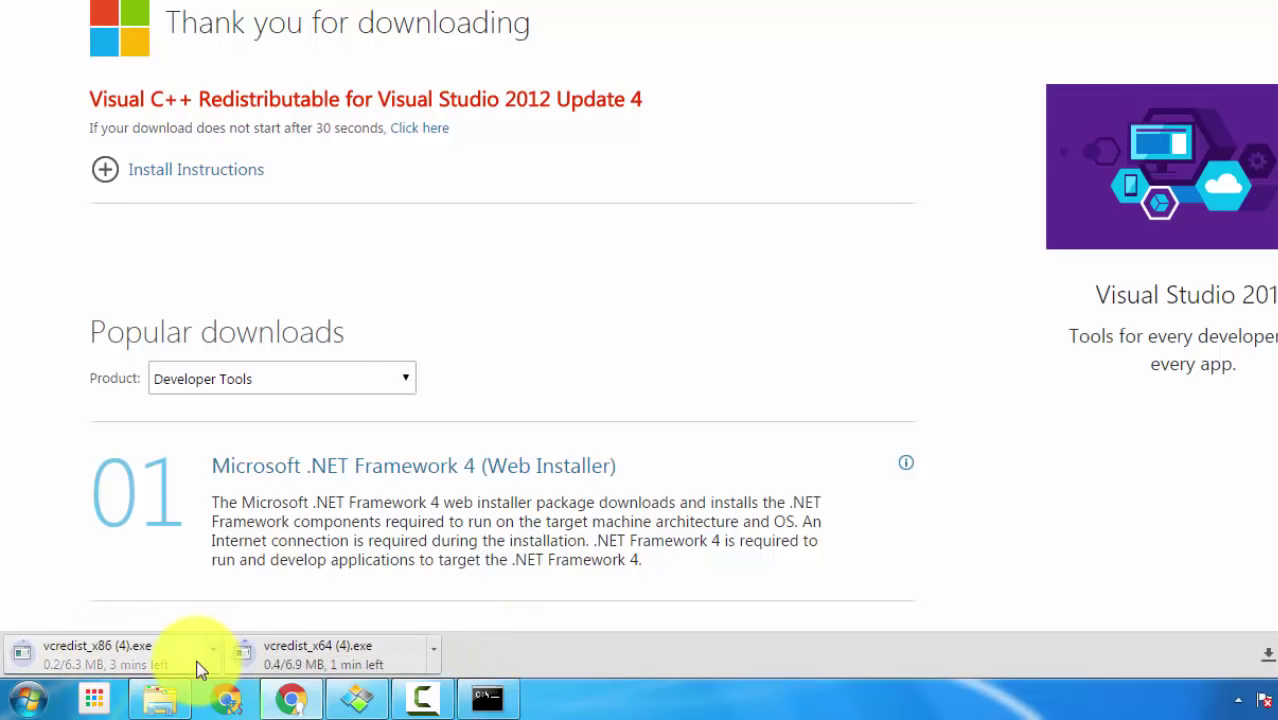
Step: Cancel the vcredist_x86 and vcredist_x64 downloads in Chrome and open Windows Explorer
click(211, 645)
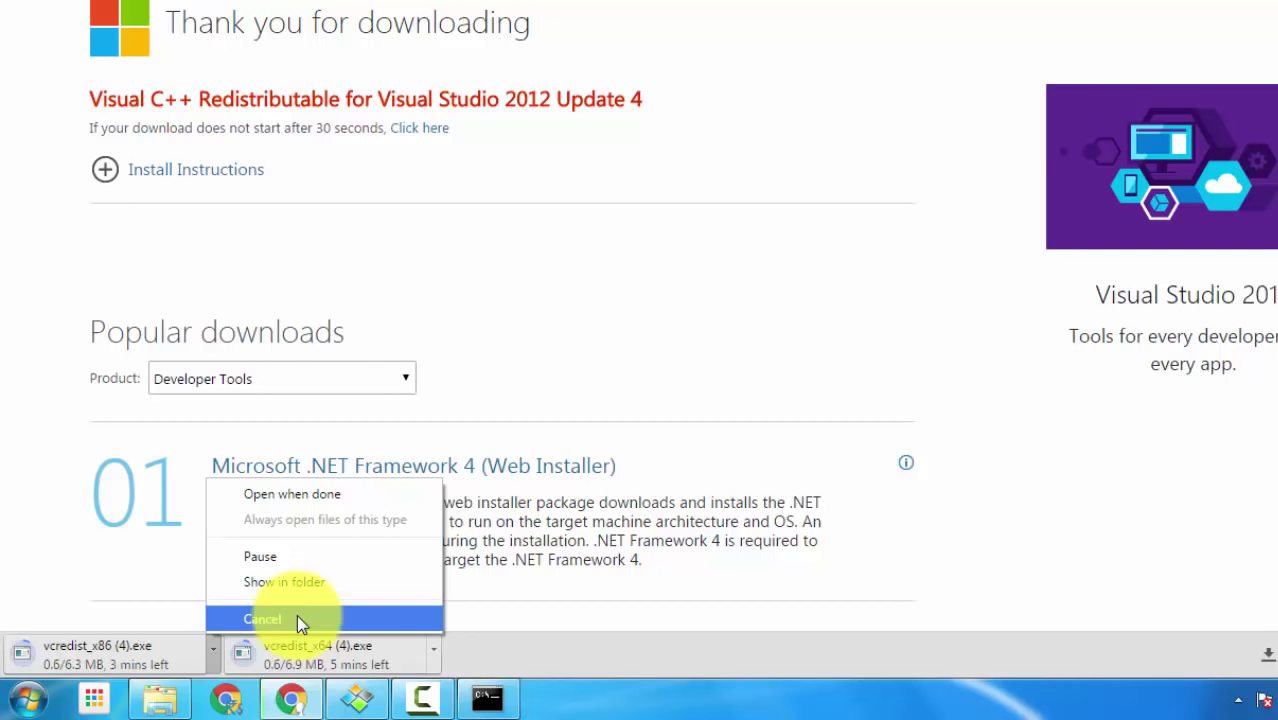
click(297, 619)
click(433, 648)
click(477, 618)
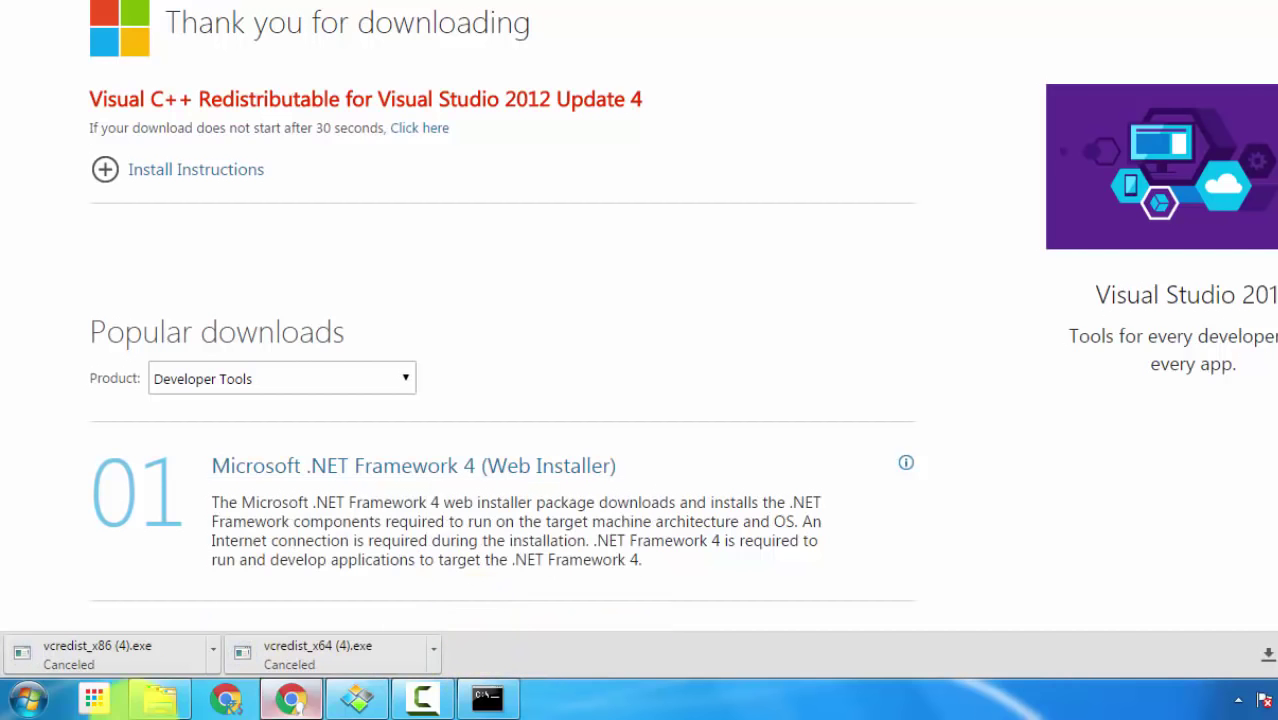
click(160, 698)
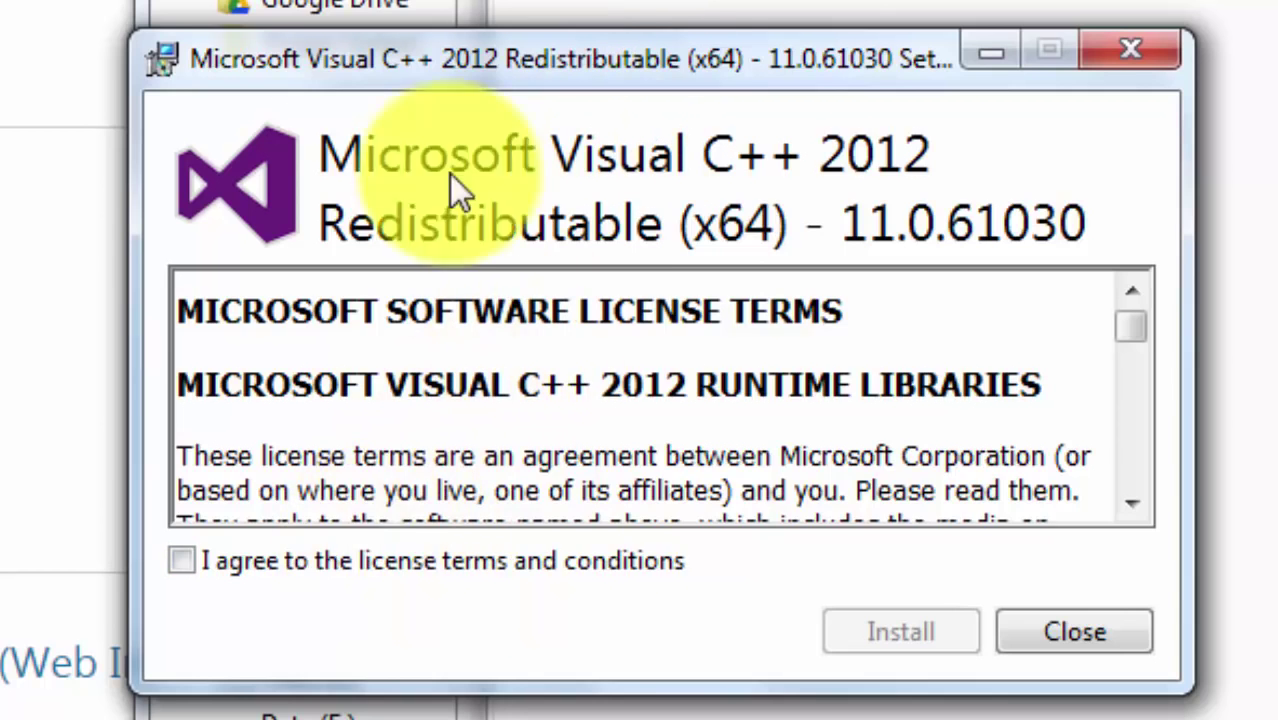
Step: Accept the license and install the Visual C++ 2012 Redistributable (x64), then close setup
click(307, 556)
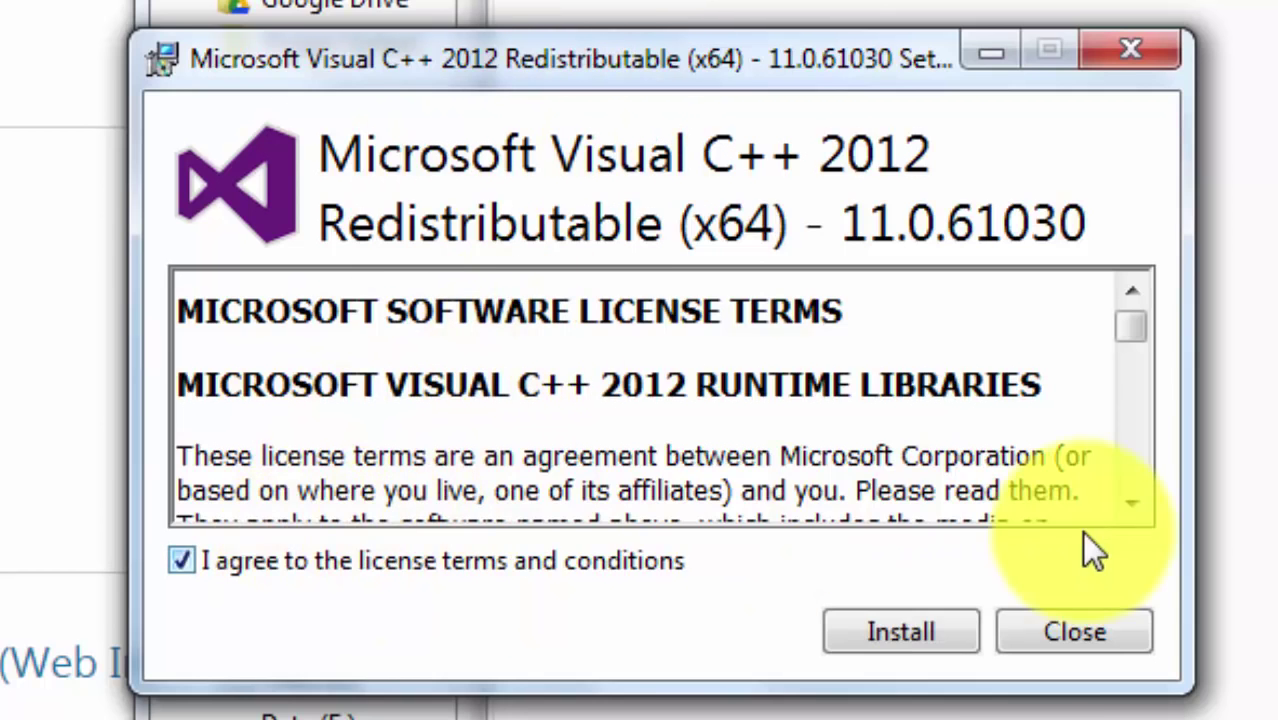
click(933, 634)
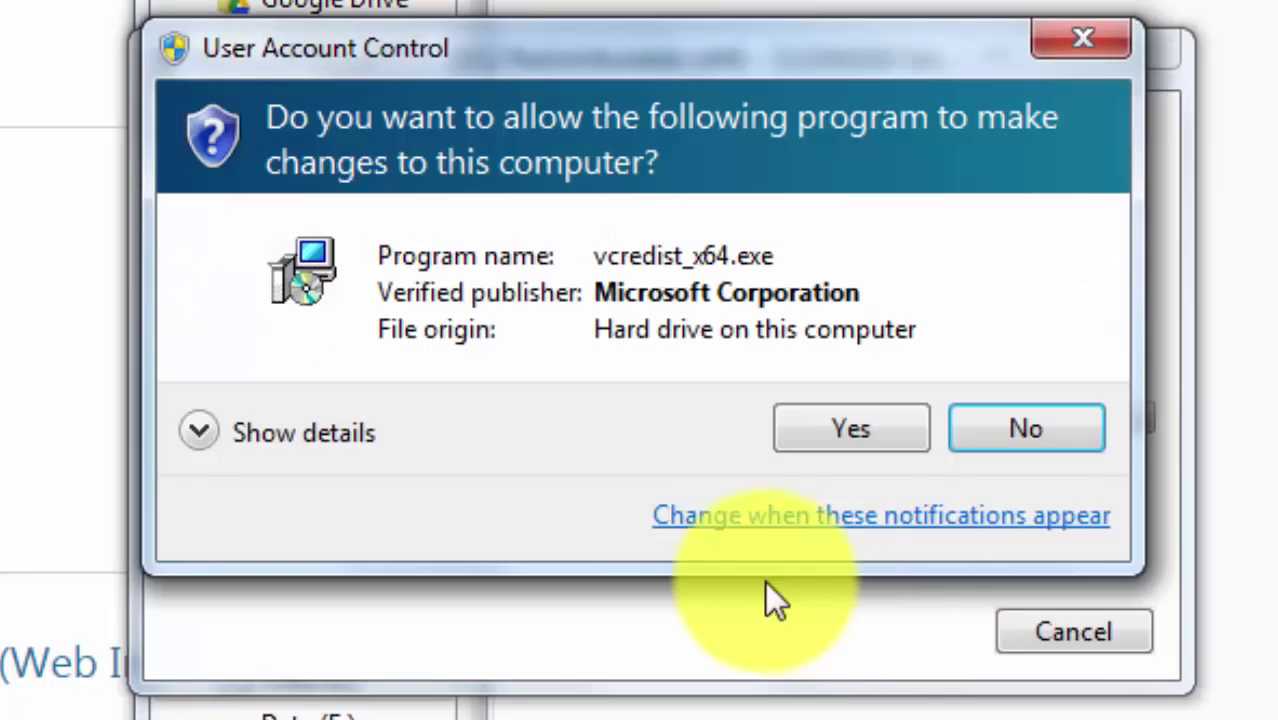
click(851, 428)
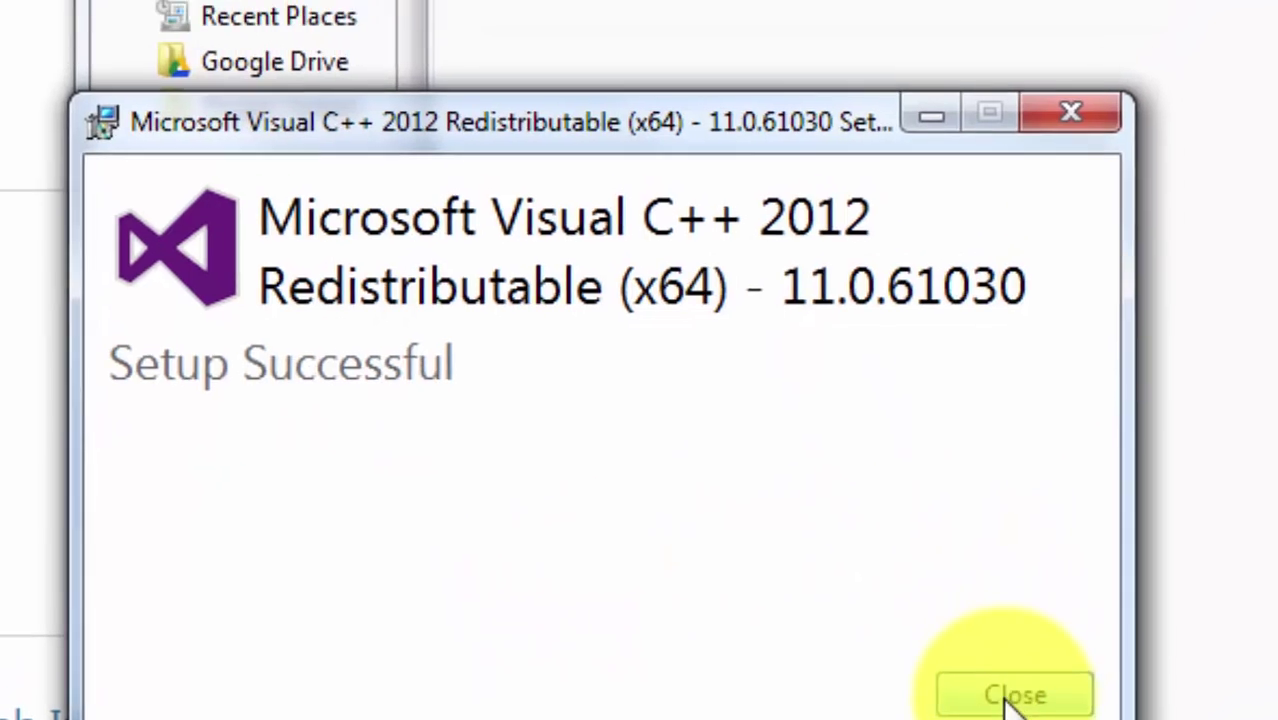
click(1070, 633)
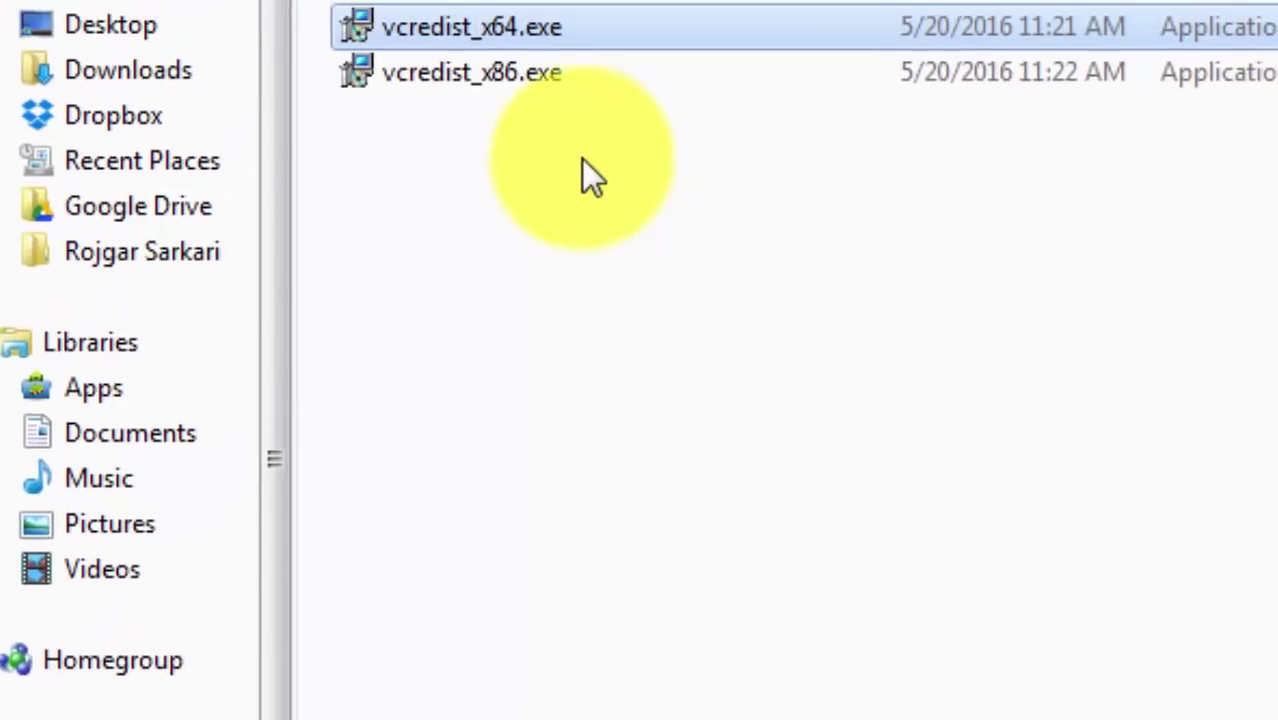
Step: Run vcredist_x86.exe and repair the existing x86 Visual C++ 2012 Redistributable installation
click(464, 148)
click(464, 155)
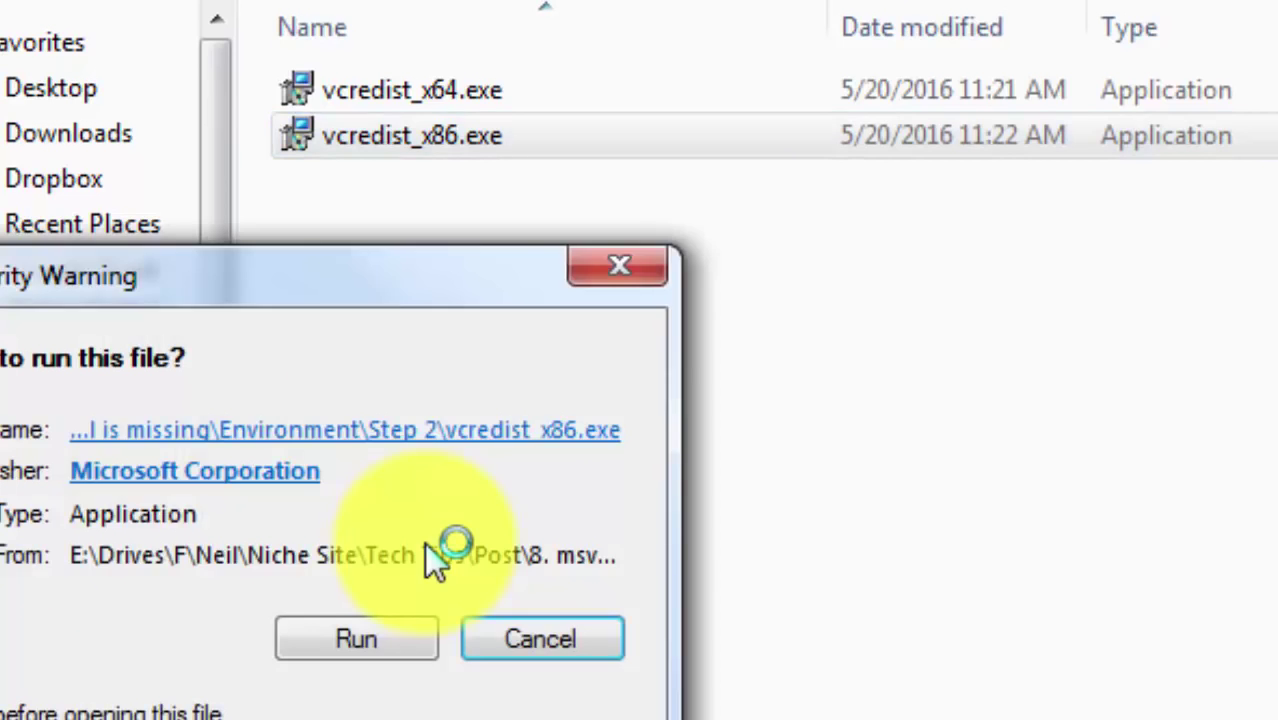
click(364, 628)
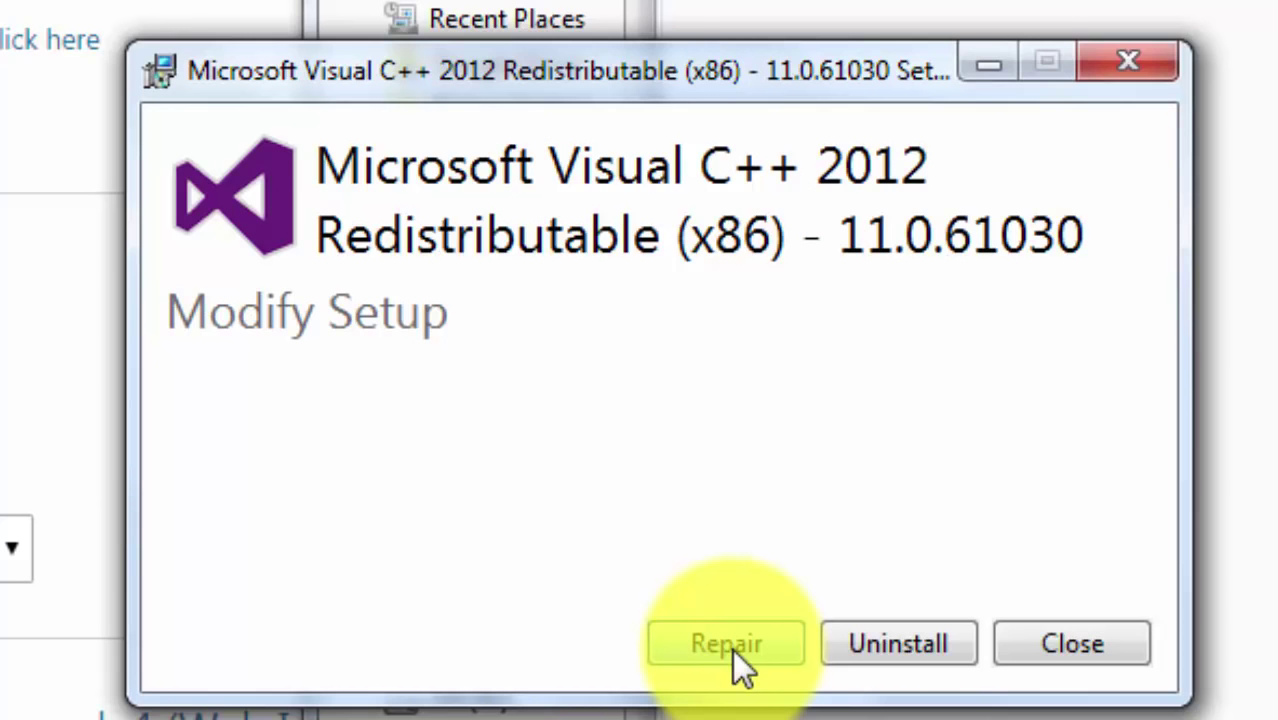
click(732, 645)
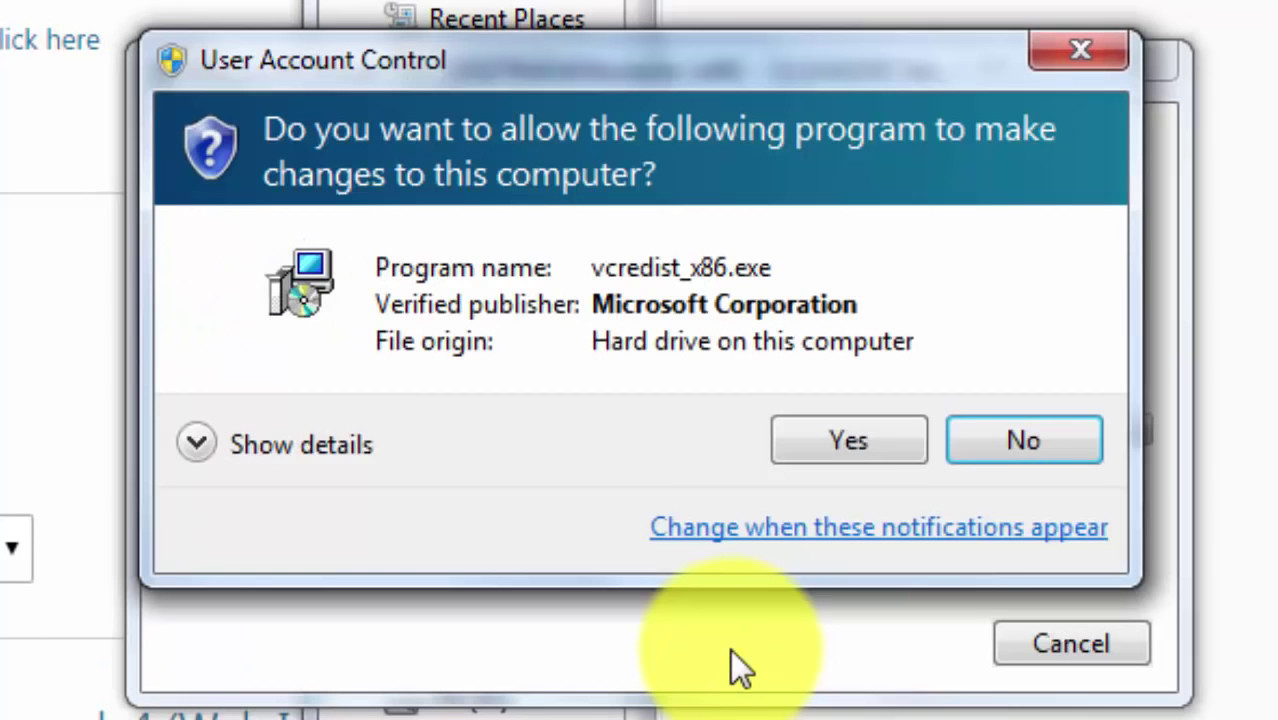
click(862, 440)
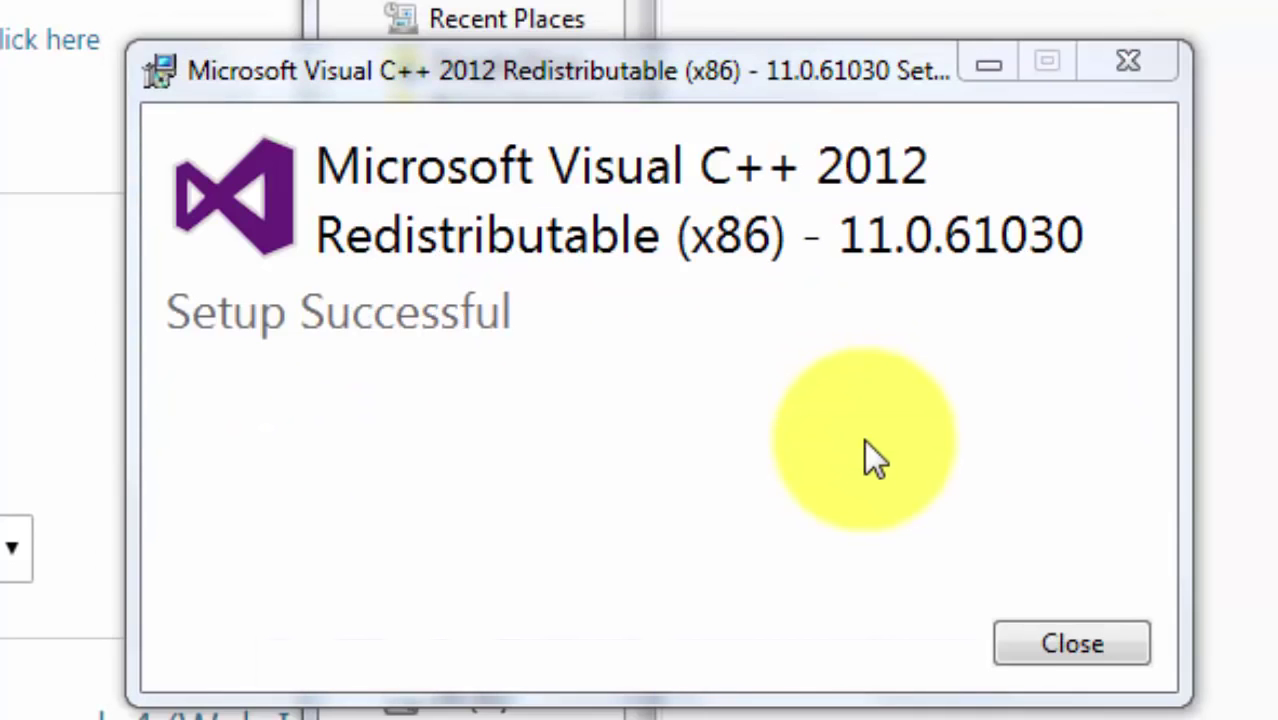
Step: Close the x86 Setup Successful dialog and minimize Explorer to reveal the MSVCR110.dll error
click(1072, 640)
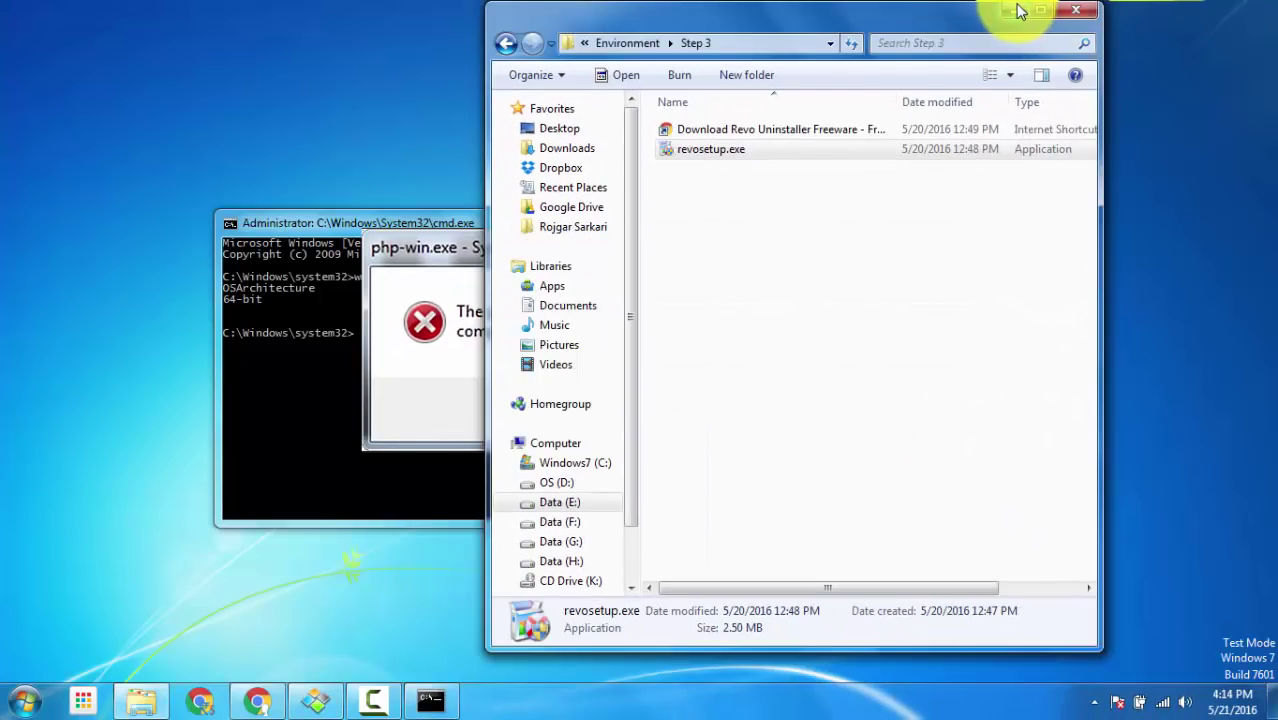
click(1018, 9)
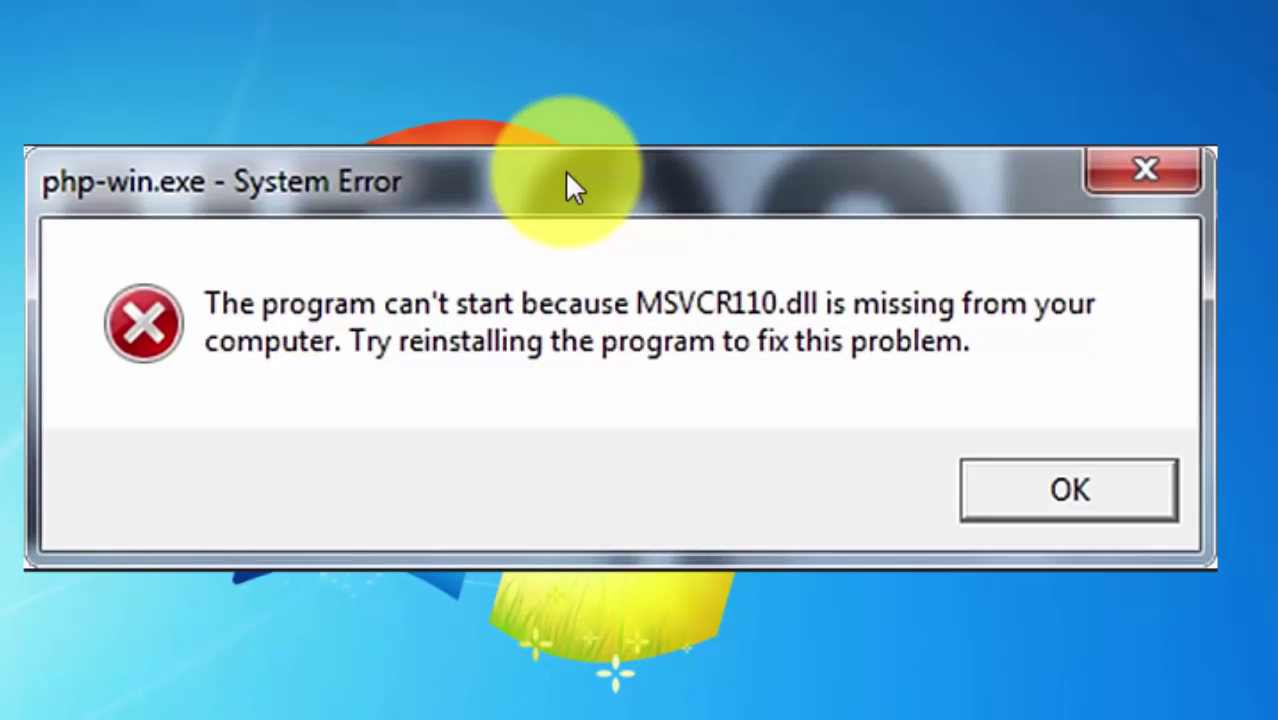